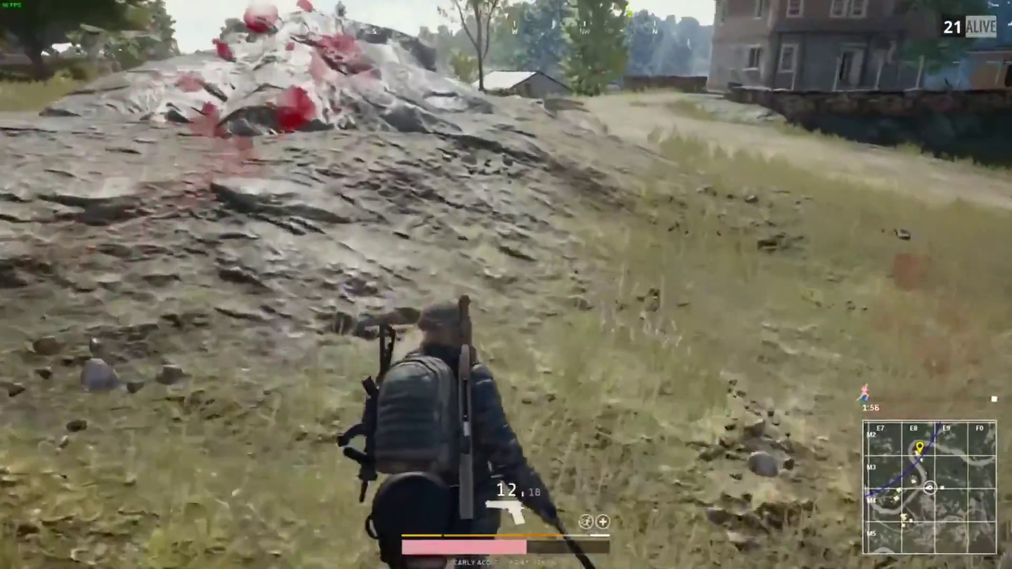
- Switch to first-person pistol aim while in cover behind the rock
key(z)
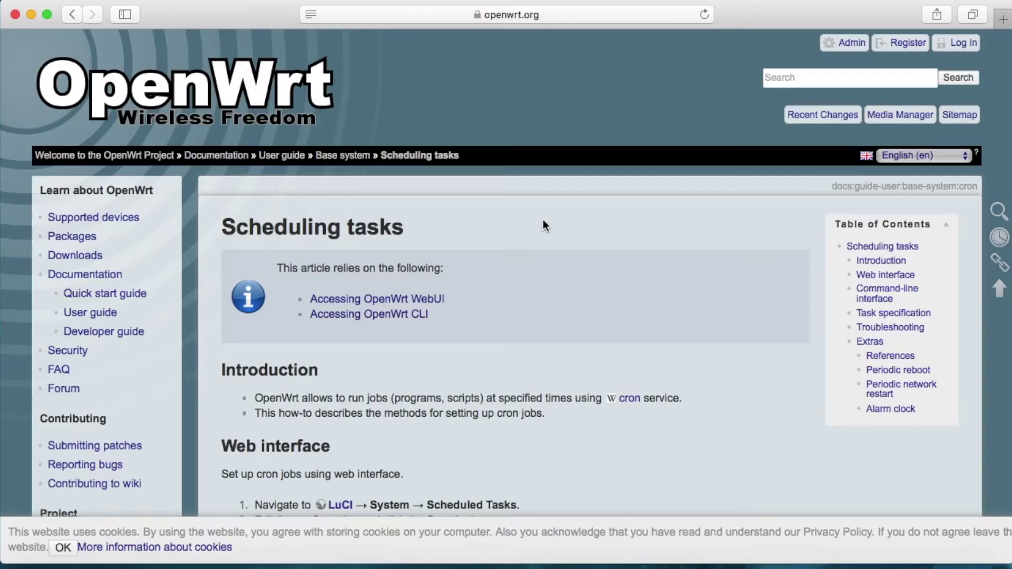
scroll(543, 222, down, 5)
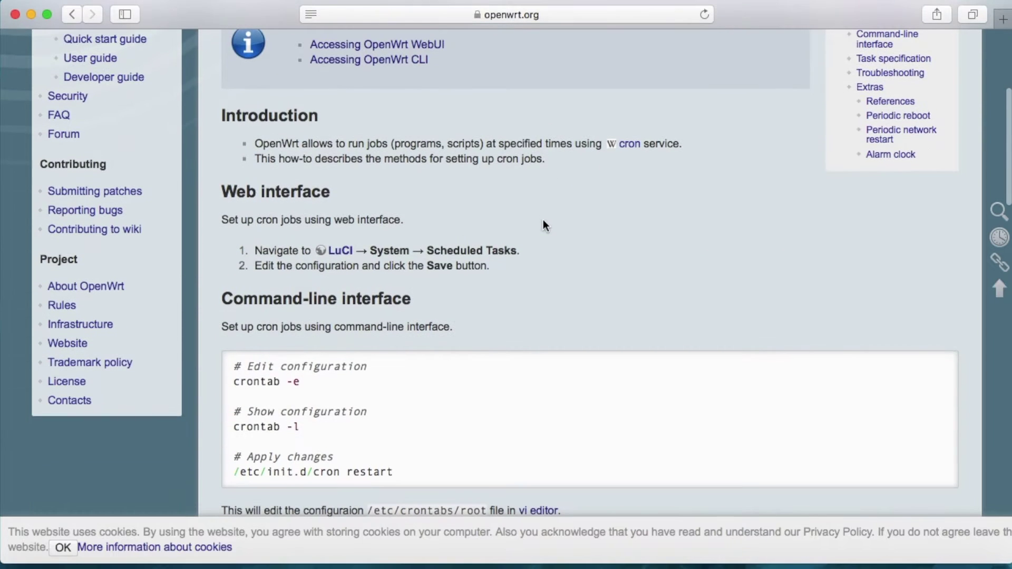
scroll(544, 221, down, 7)
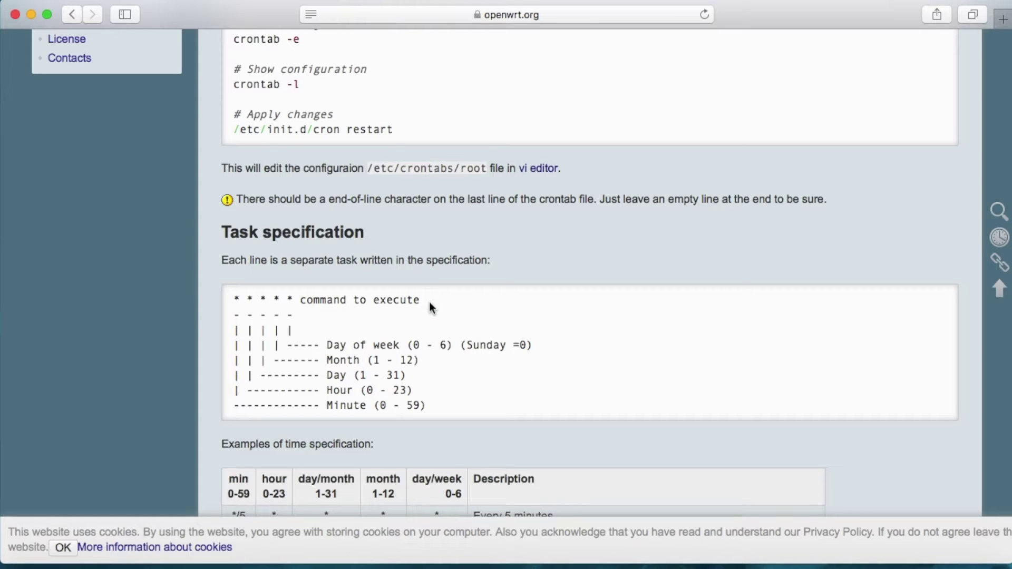
drag(430, 302, 235, 303)
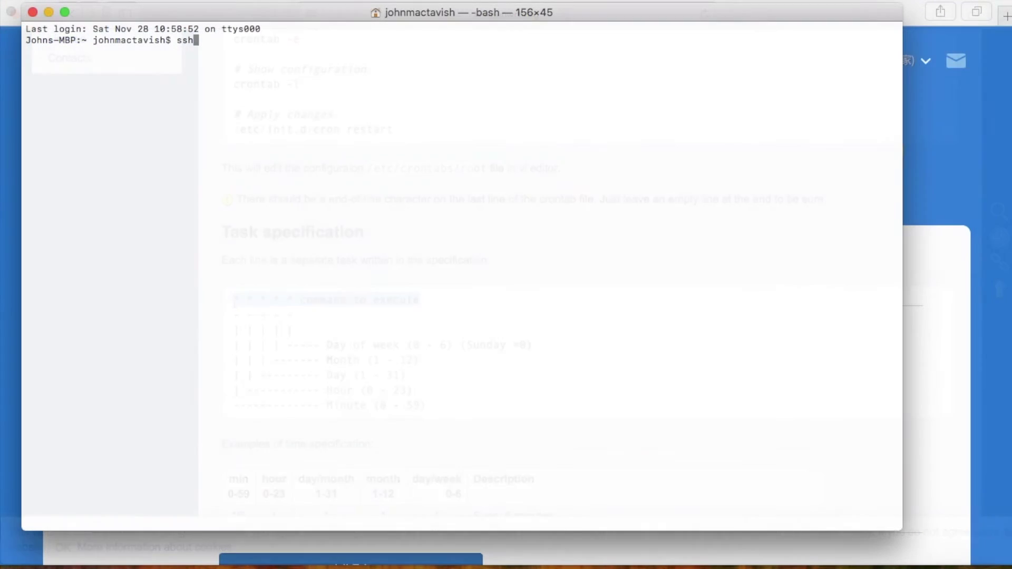
text(root@192.168)
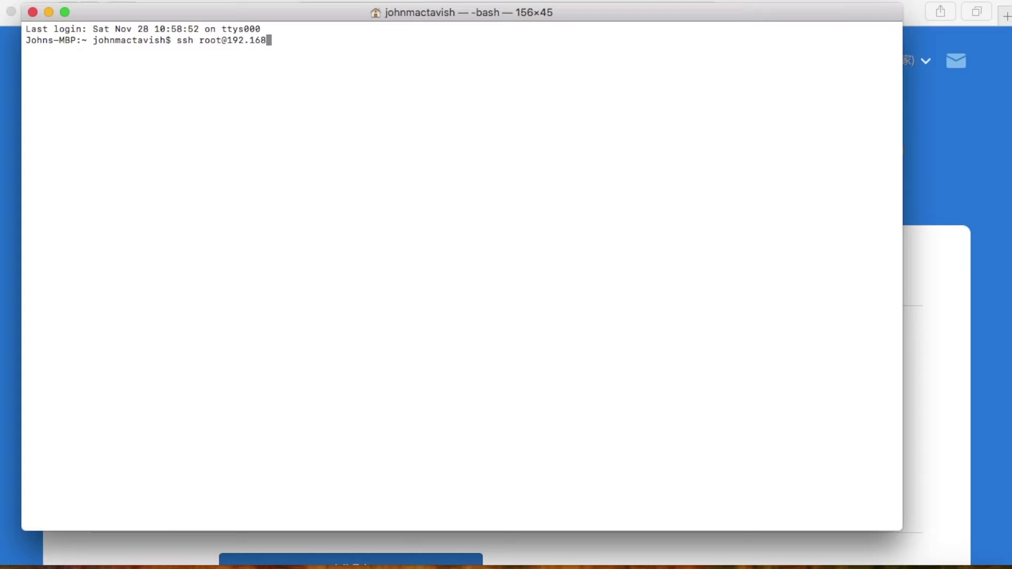
text(.31.1)
key(Return)
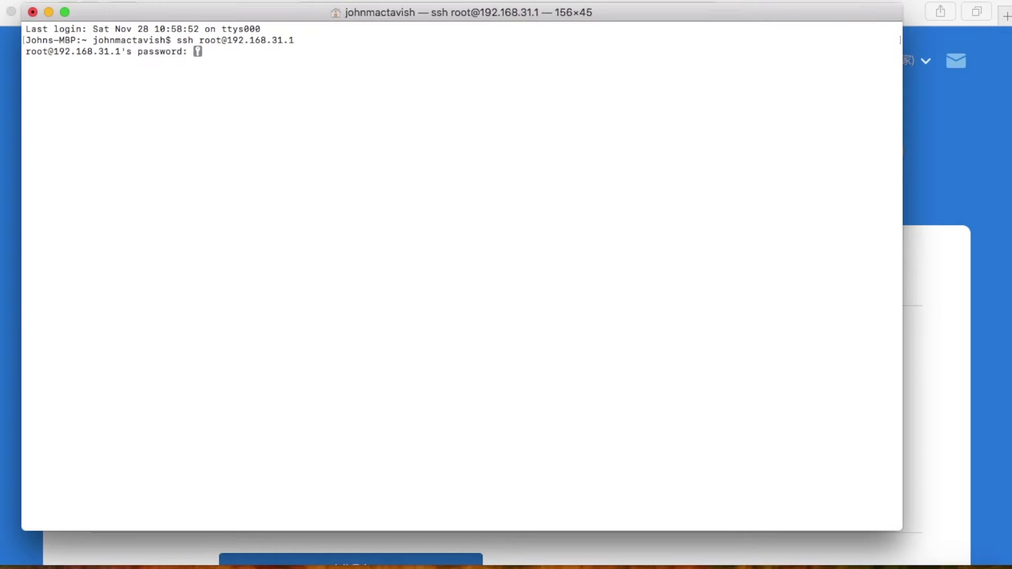
key(Return)
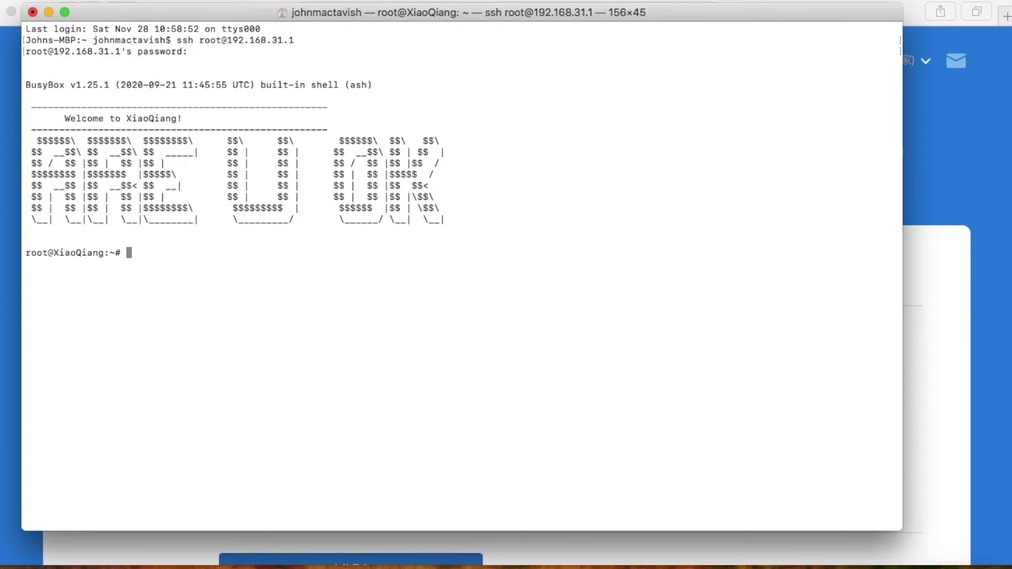
text(crontab -e)
key(Return)
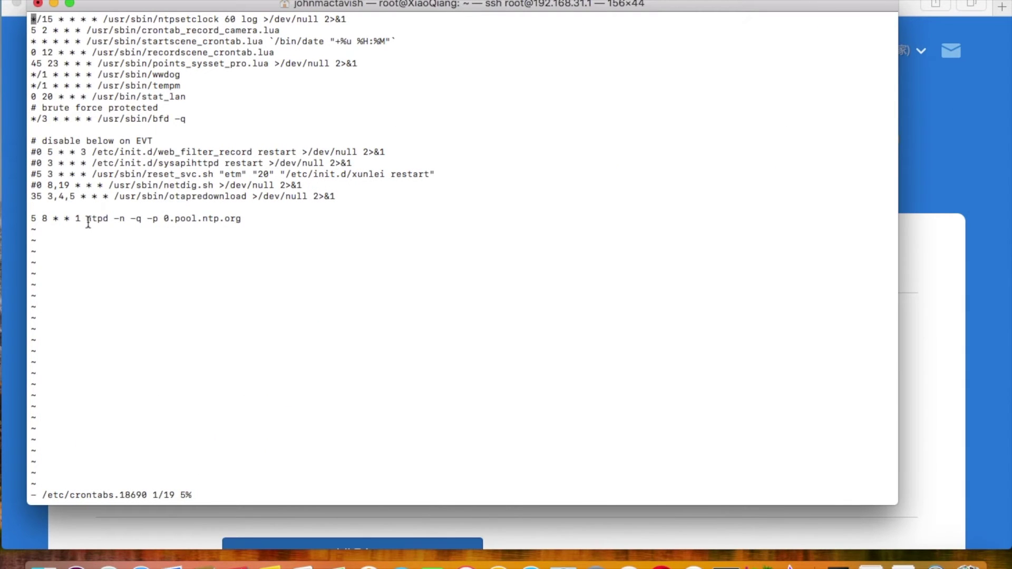
drag(87, 218, 243, 218)
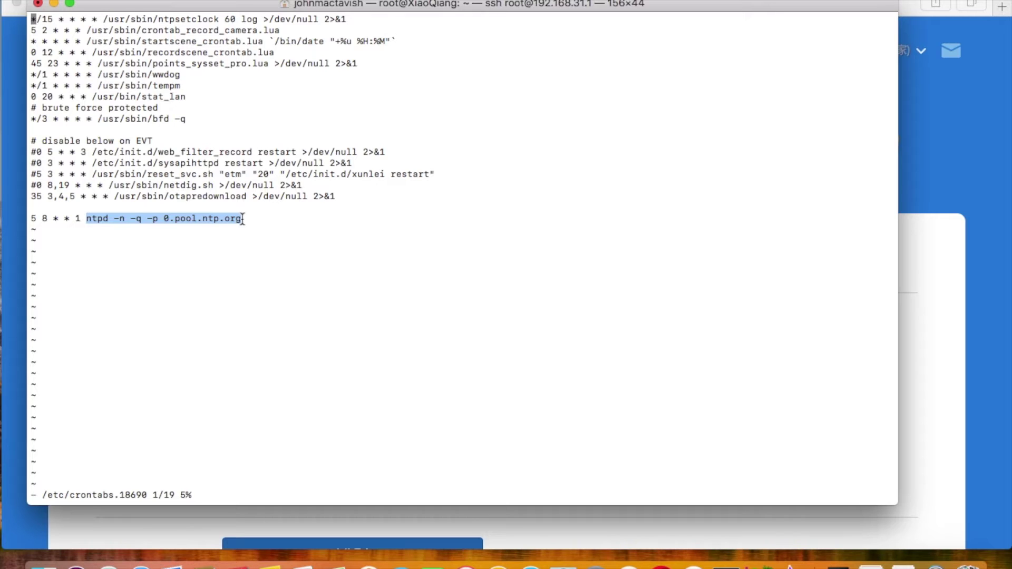
right_click(238, 217)
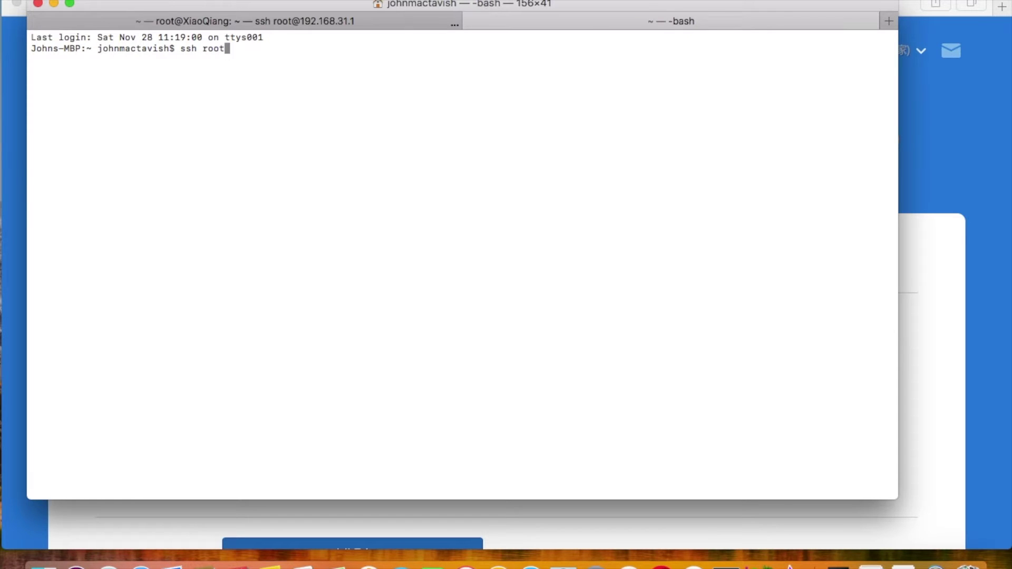
text(.168.31)
key(Return)
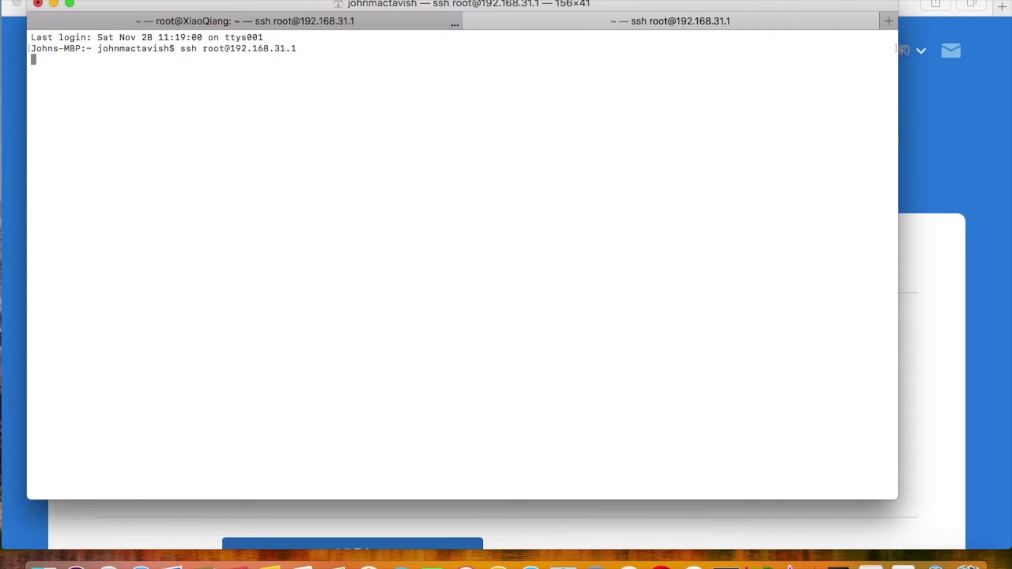
key(Return)
- Check the date, run the pasted ntpd sync, and confirm the clock reads Nov 28 2020
text(date)
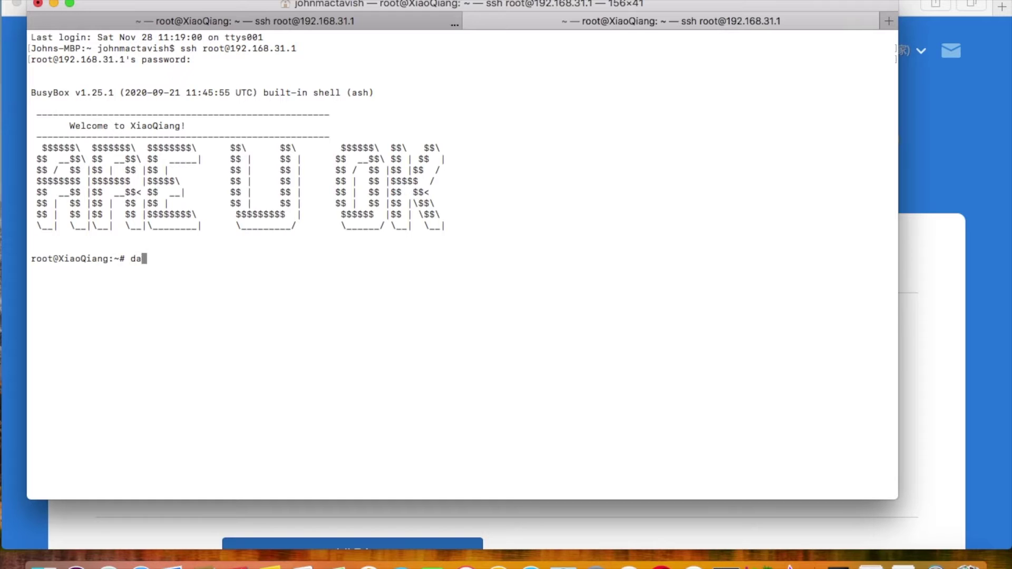
key(Return)
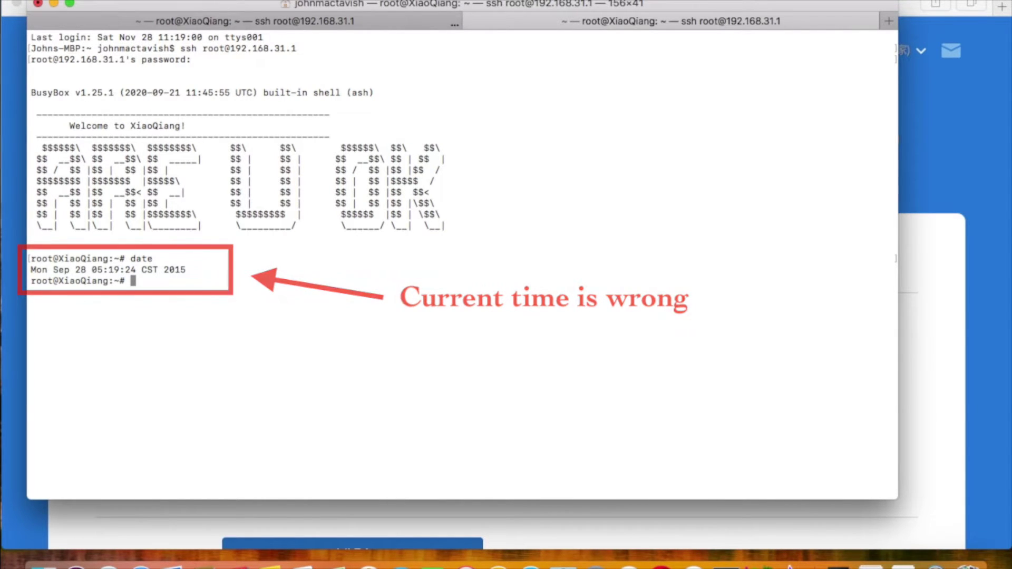
right_click(295, 311)
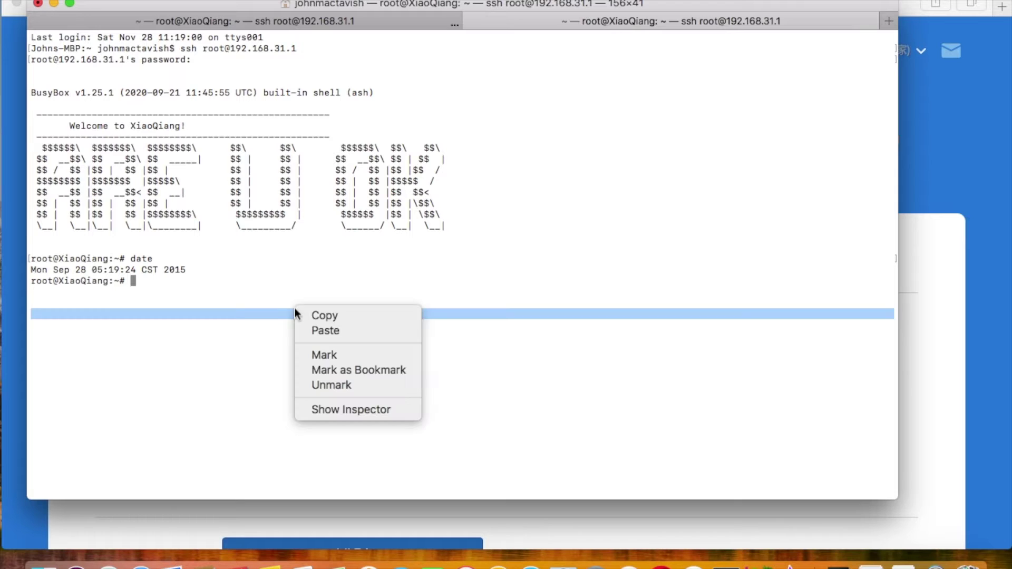
click(323, 331)
key(Return)
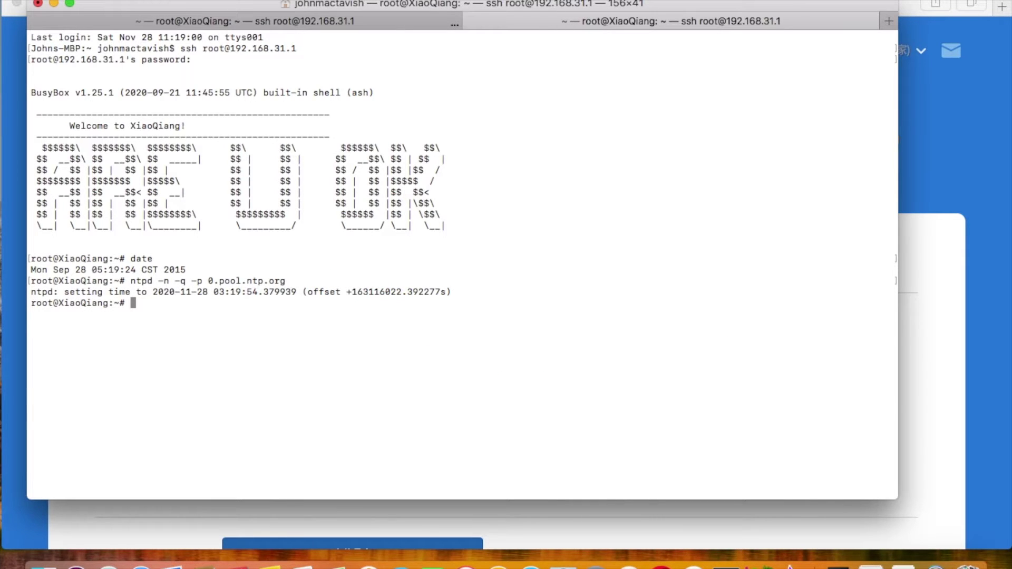
text(date)
key(Return)
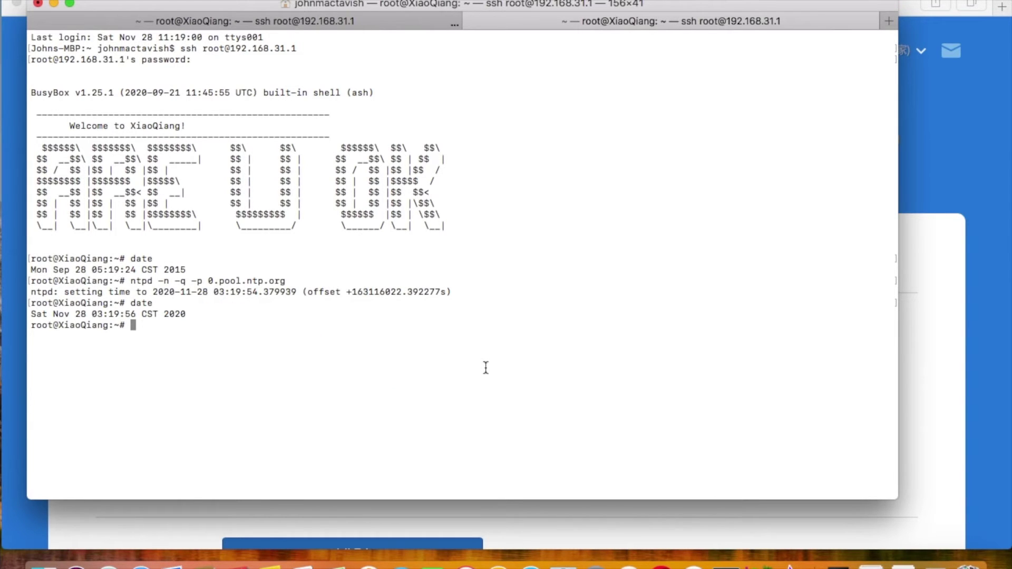
key(ctrl+Tab)
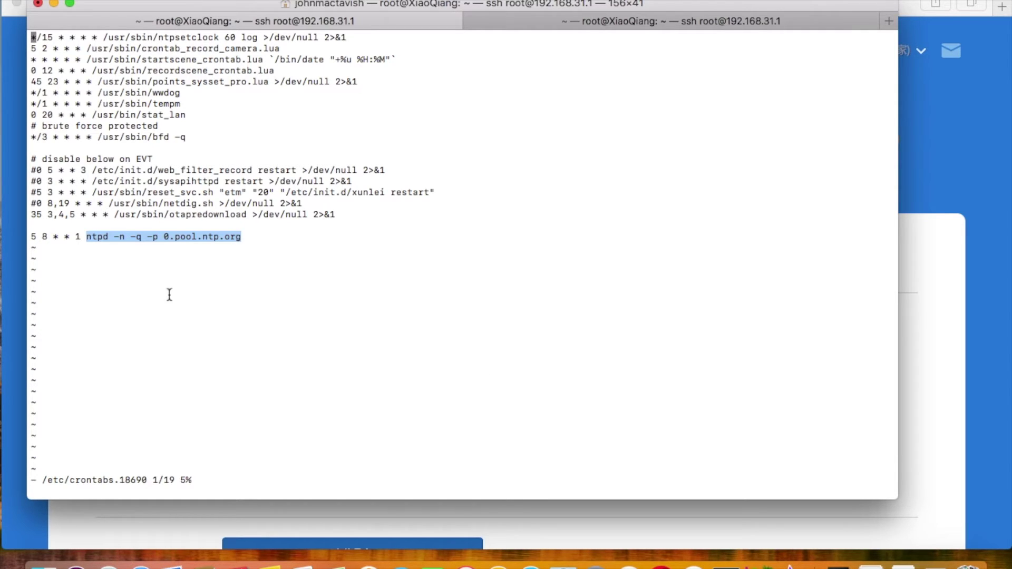
click(80, 240)
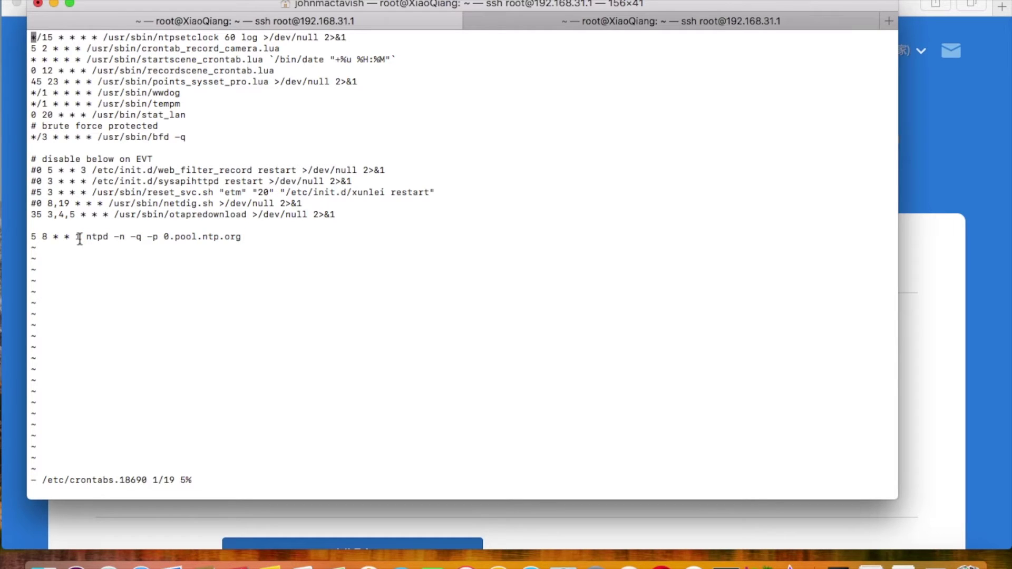
drag(80, 240, 33, 238)
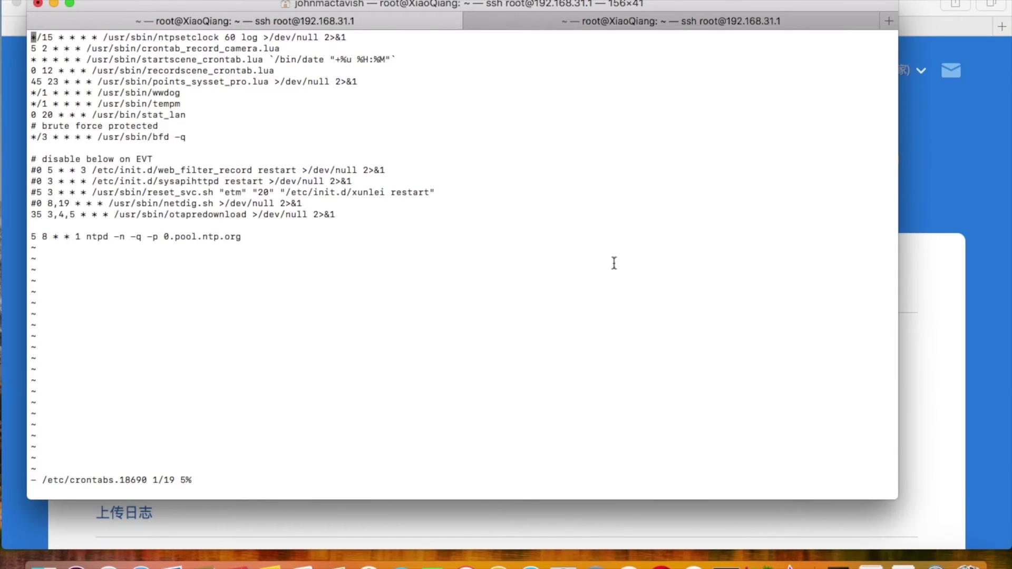
- Add the line '30 4 * * * reboot' below the ntpd job in vi
click(944, 29)
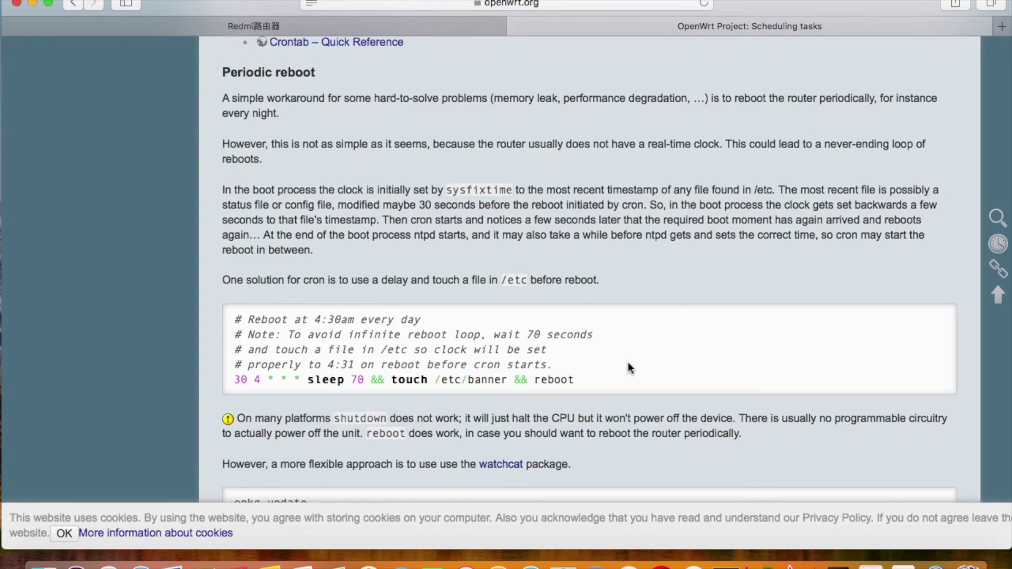
drag(577, 382, 235, 382)
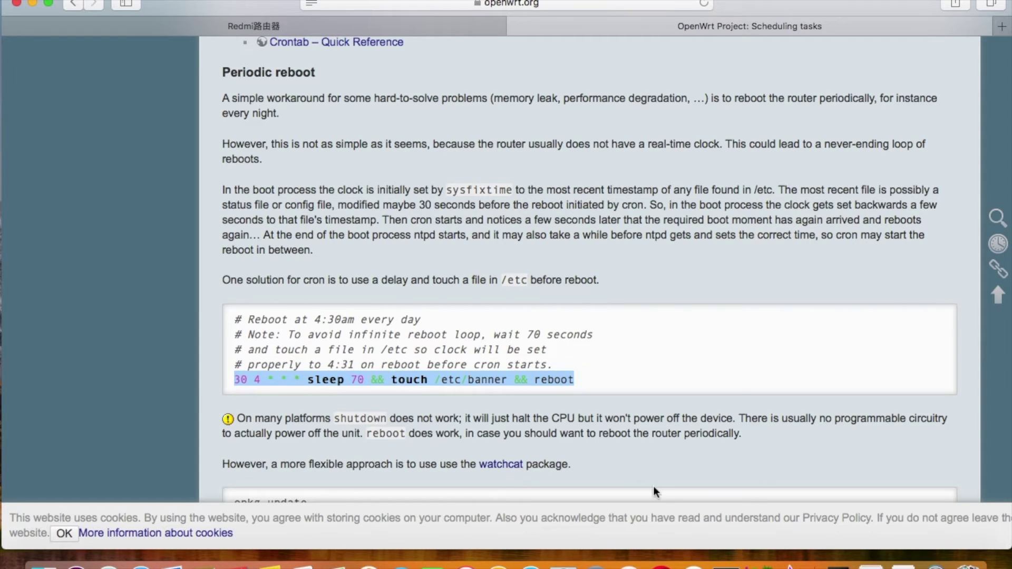
click(713, 562)
key(a)
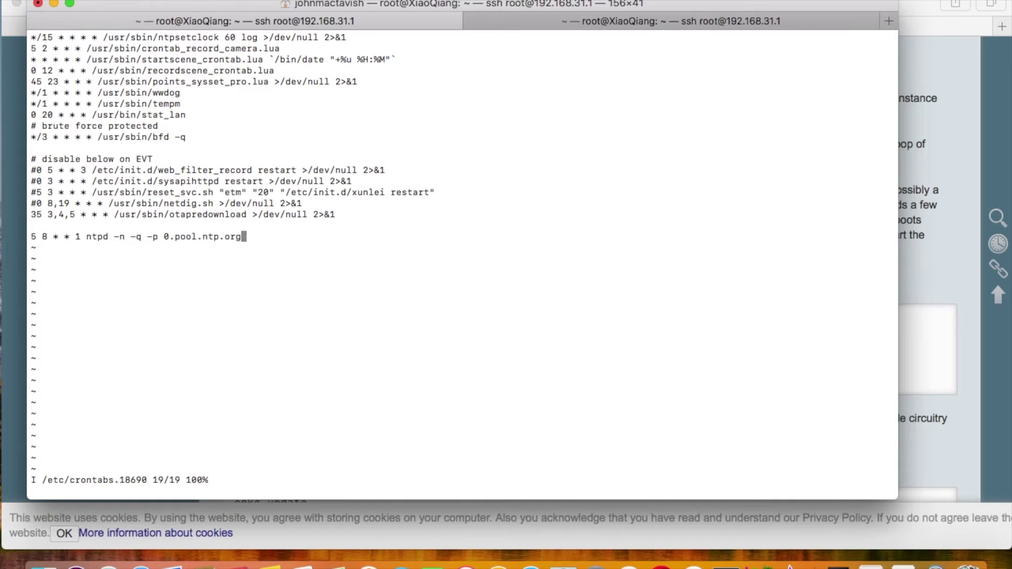
key(Return)
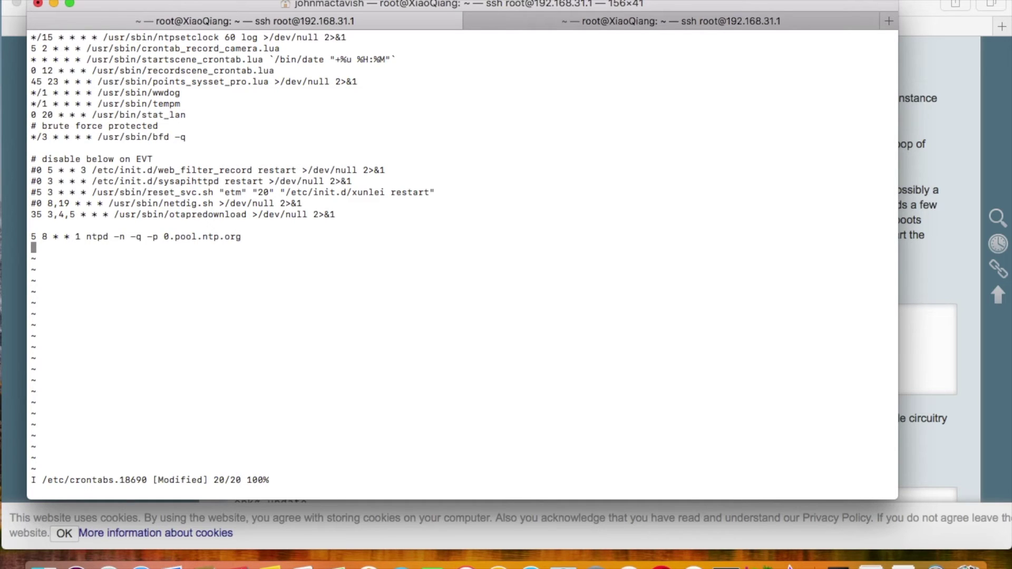
text(30 4 * * * reboot)
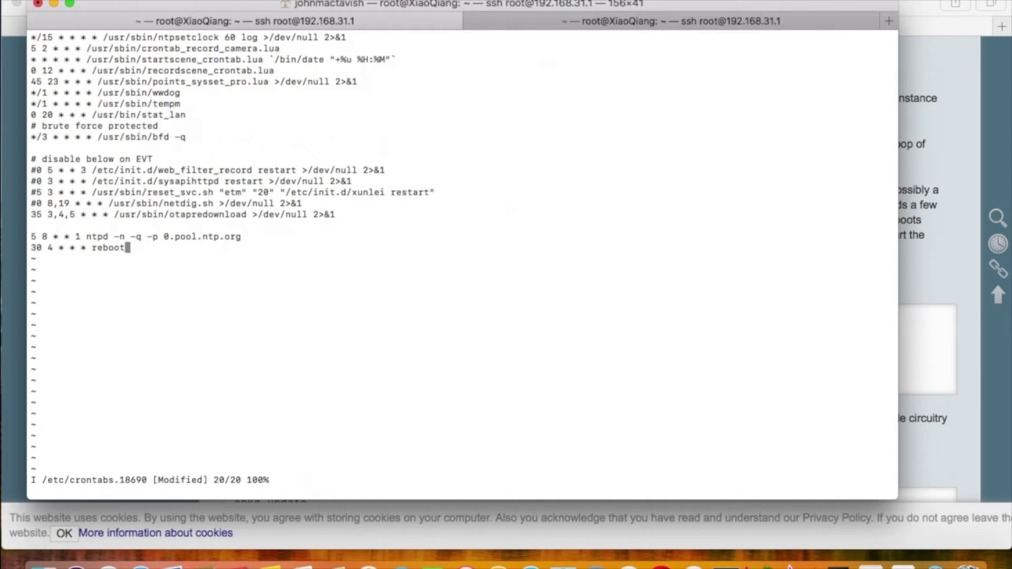
- Save the crontab with :x and list it with crontab -l
key(Escape)
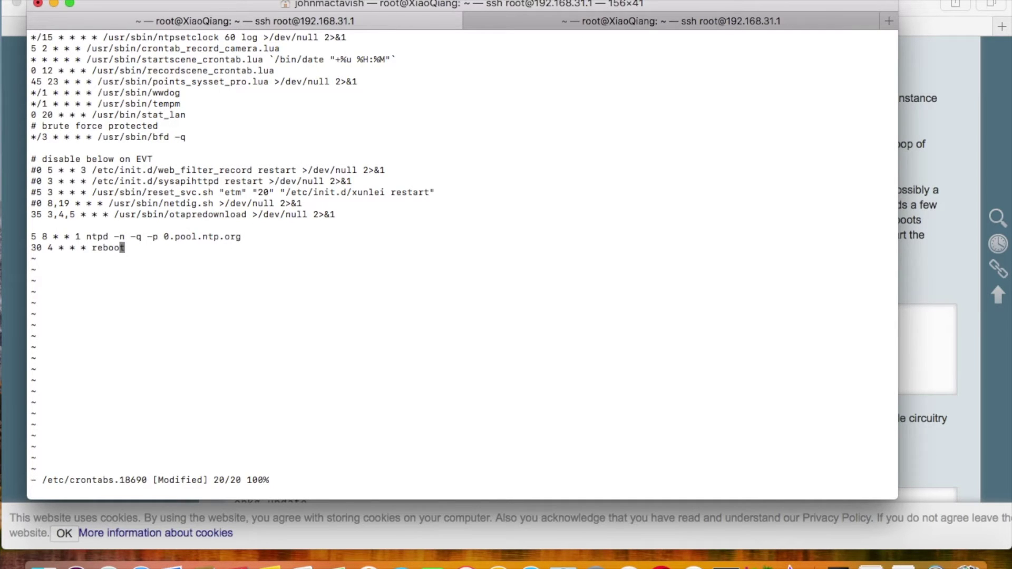
key(shift+semicolon)
text(x)
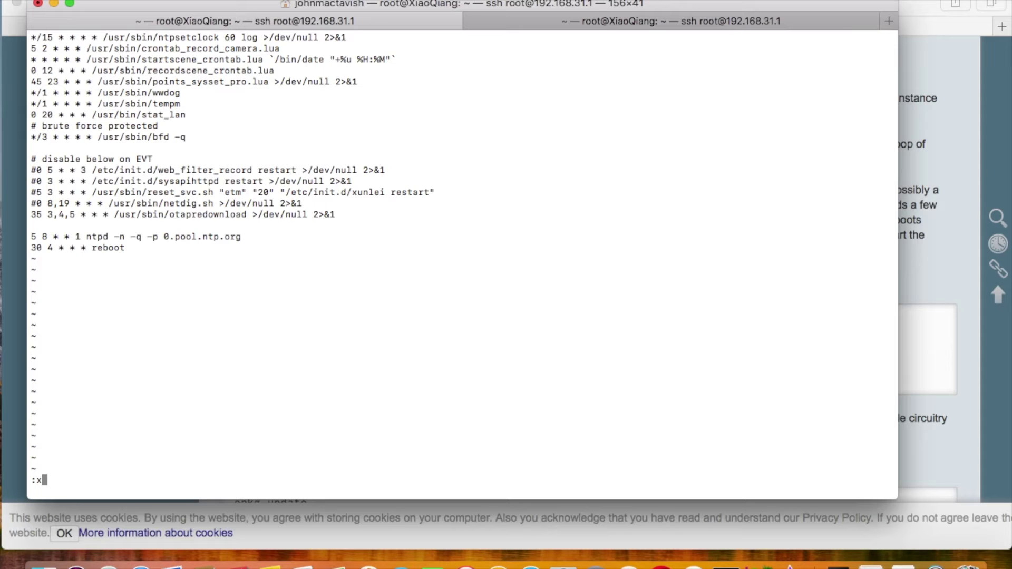
key(Return)
text(crontab -)
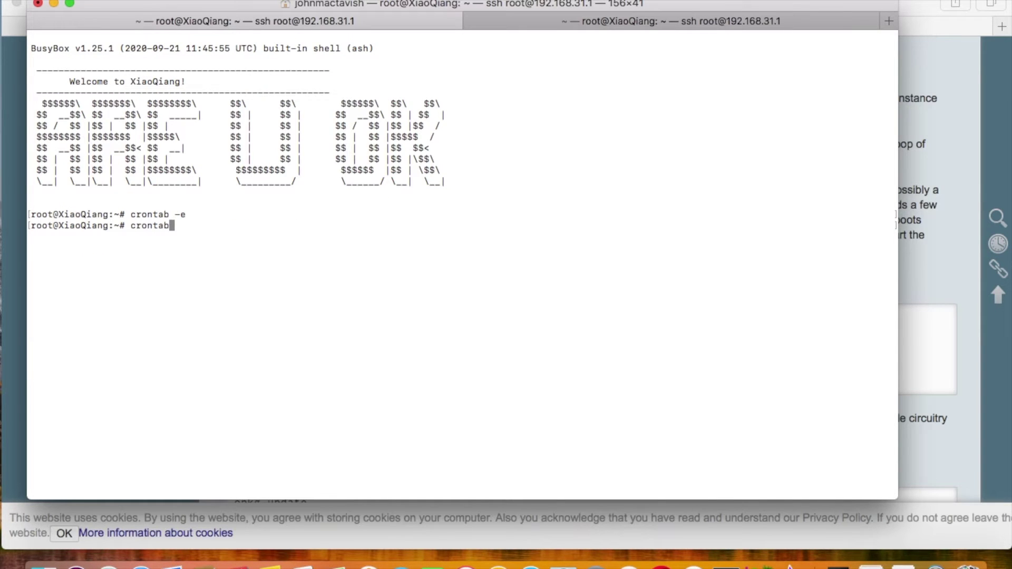
text(l)
key(Return)
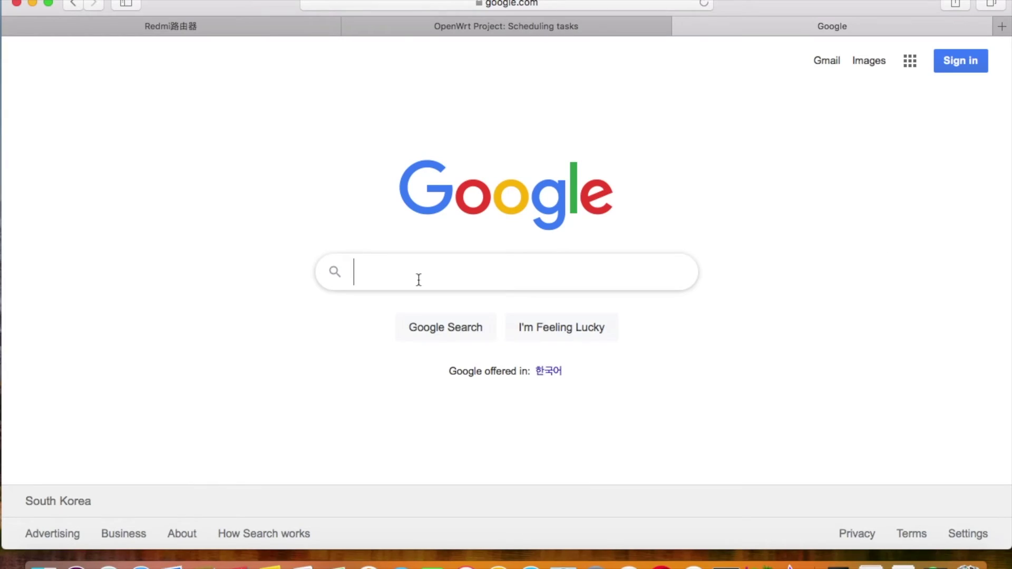
- Search Google for 'how to use VI' and read the 'Using vi, the Unix Visual Editor' tutorial
text(how to use )
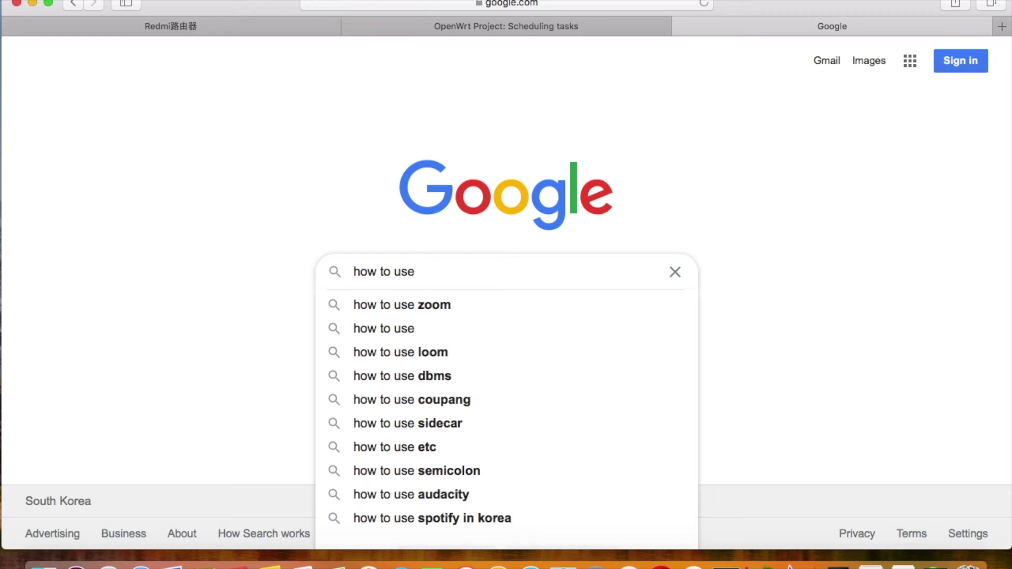
text(VI)
key(Return)
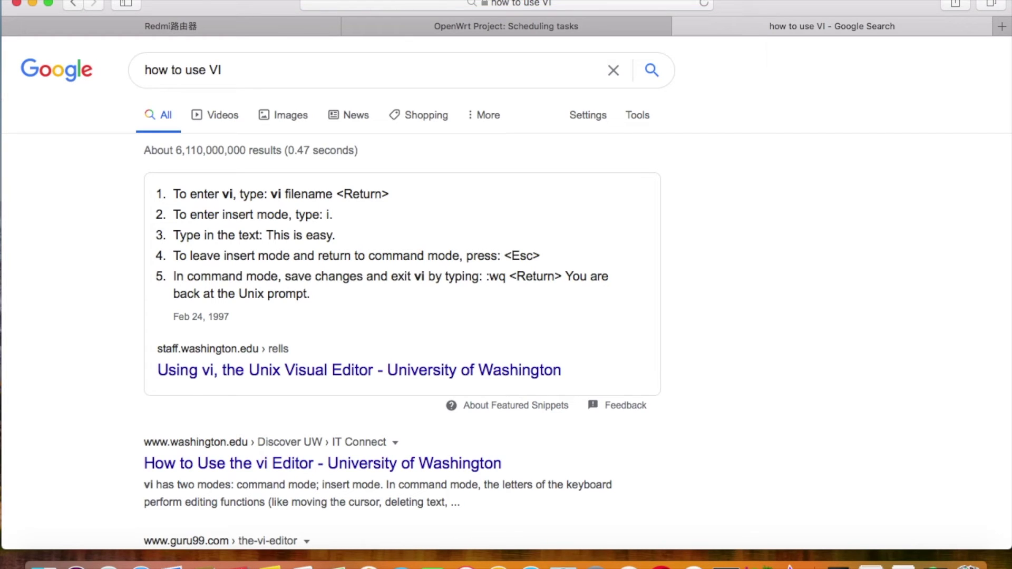
click(476, 368)
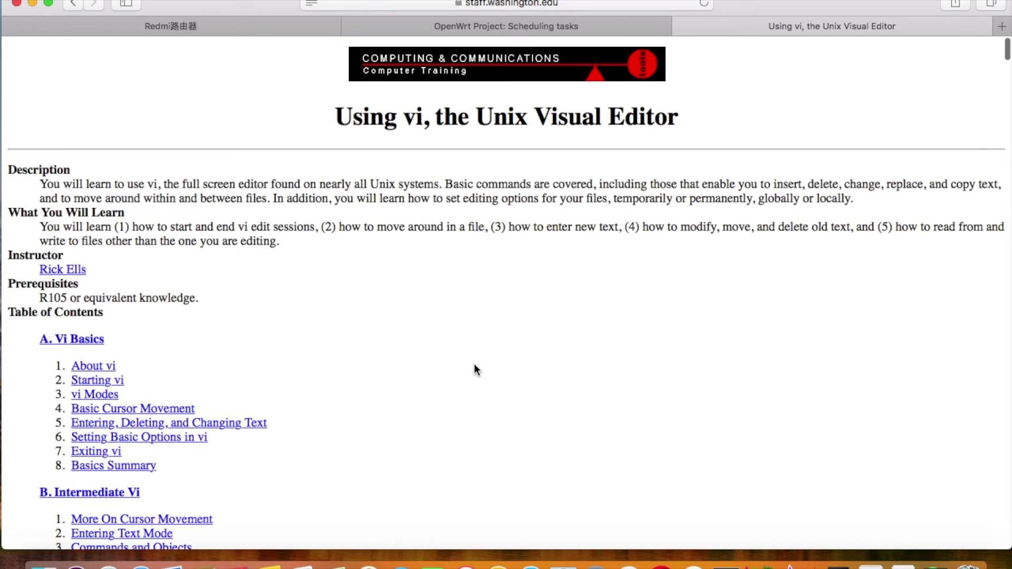
scroll(476, 366, down, 7)
scroll(474, 365, down, 9)
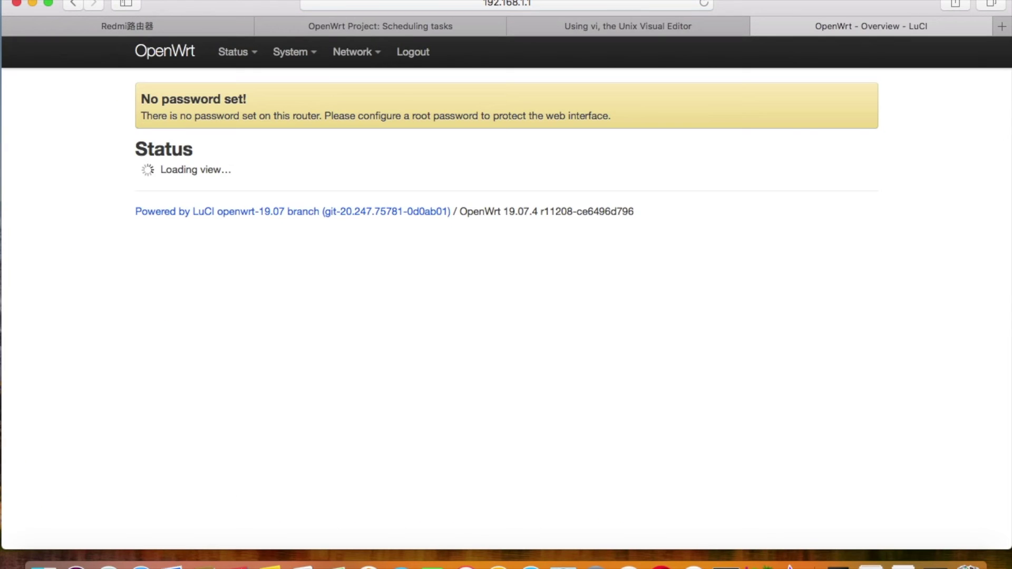
- Under System > Scheduled Tasks, enter '*/5 * * * * echo `date` >> /tmp/time.log' and save
mouse_move(320, 63)
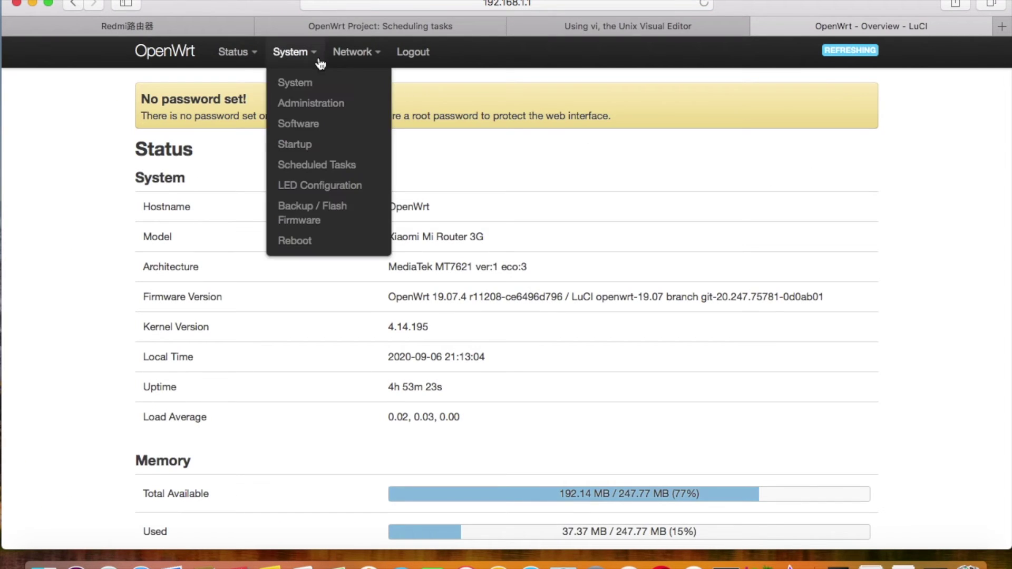
click(320, 162)
click(314, 211)
text(*/)
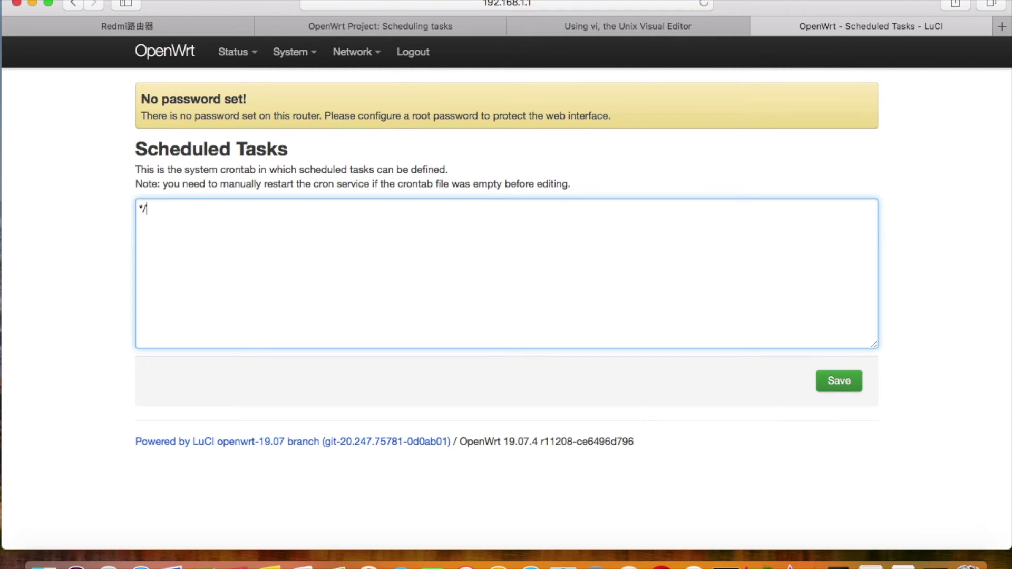
text(5 * * * * echo `date` >> /tmp/time.log)
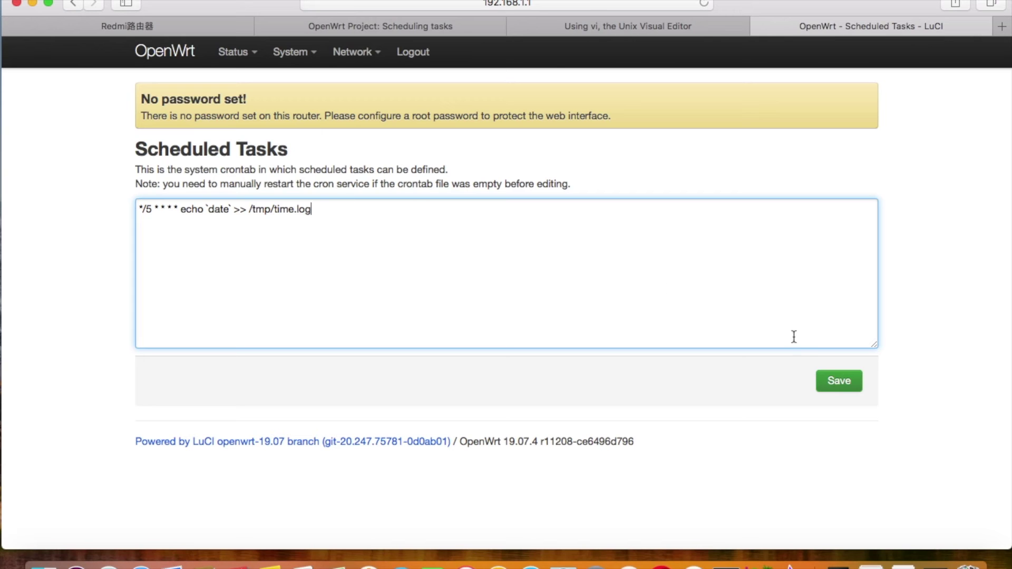
click(837, 381)
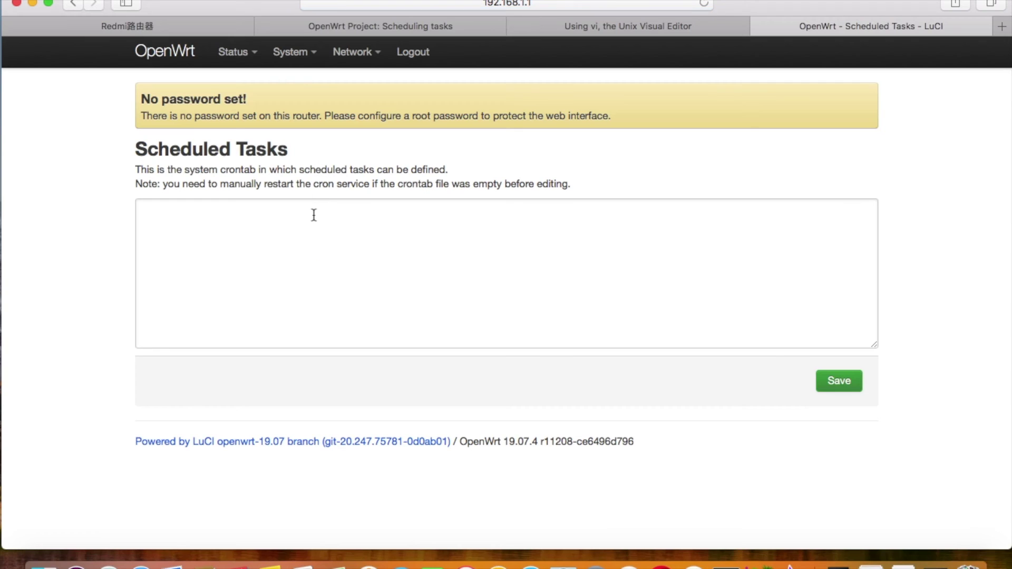
- Type '*/5 * * * * echo `date` >> /tmp/time.log' into the empty Scheduled Tasks box
click(313, 217)
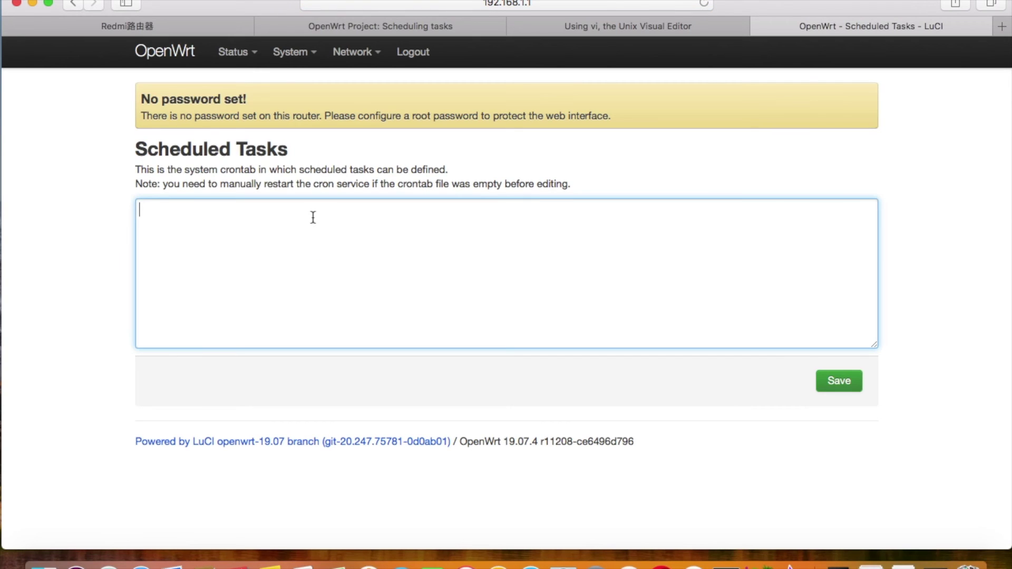
text(*/5 * * * * echo `date` >> /tmp)
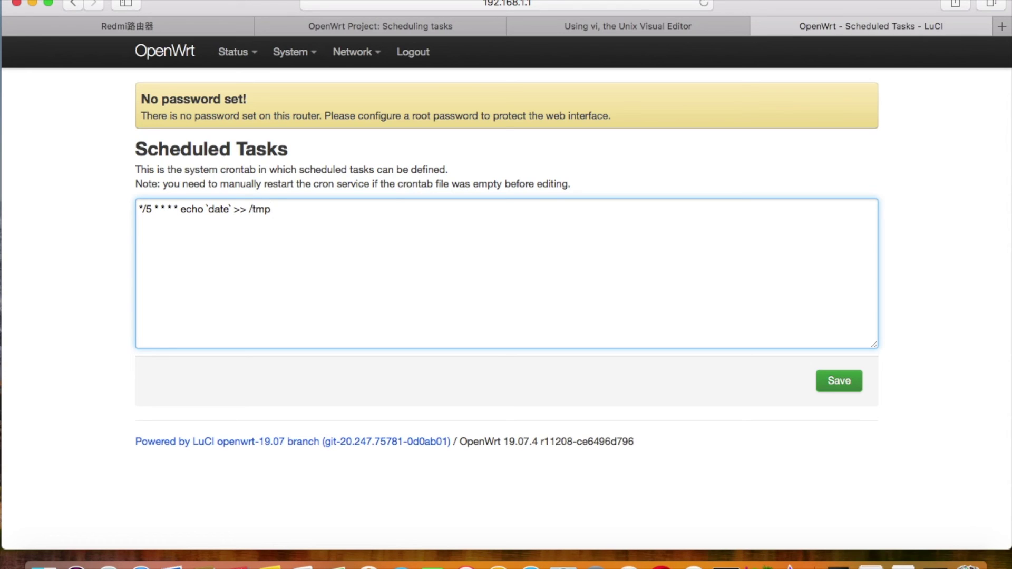
text(/time.log)
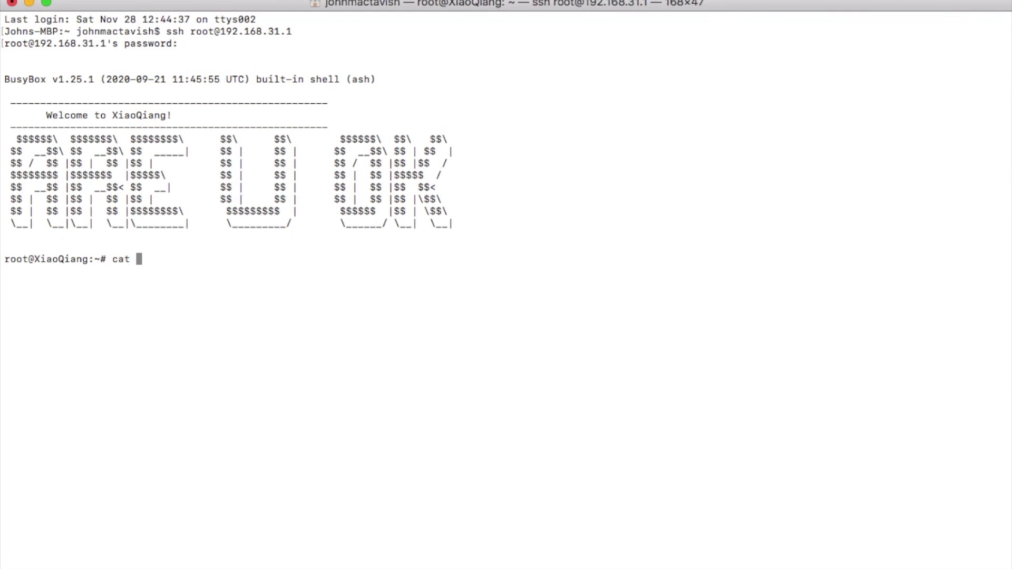
- Print /etc/crontabs/root using Tab completion, then start typing opkg
text(/etc/cro)
key(Tab)
text(root)
key(Return)
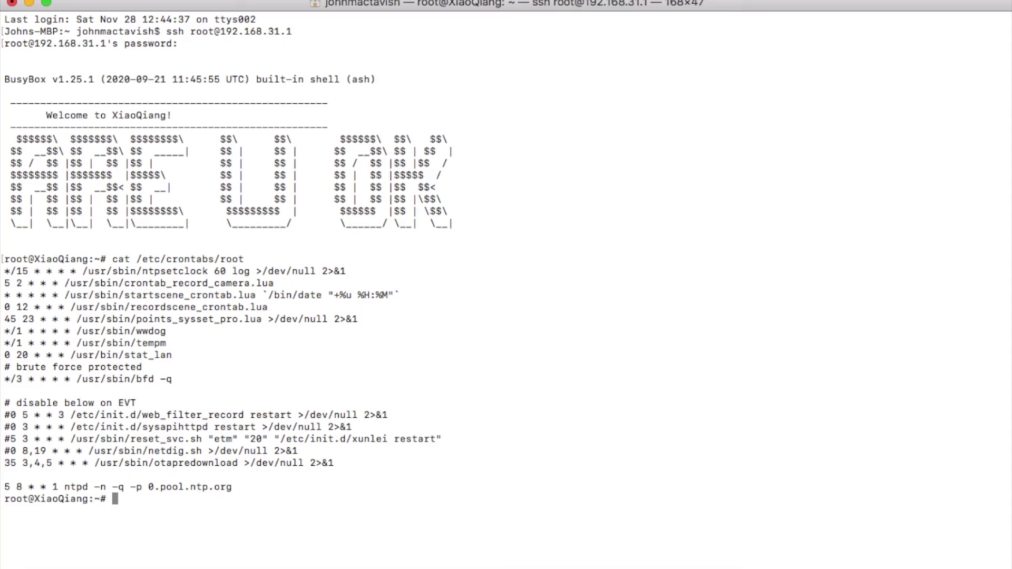
text(opkg)
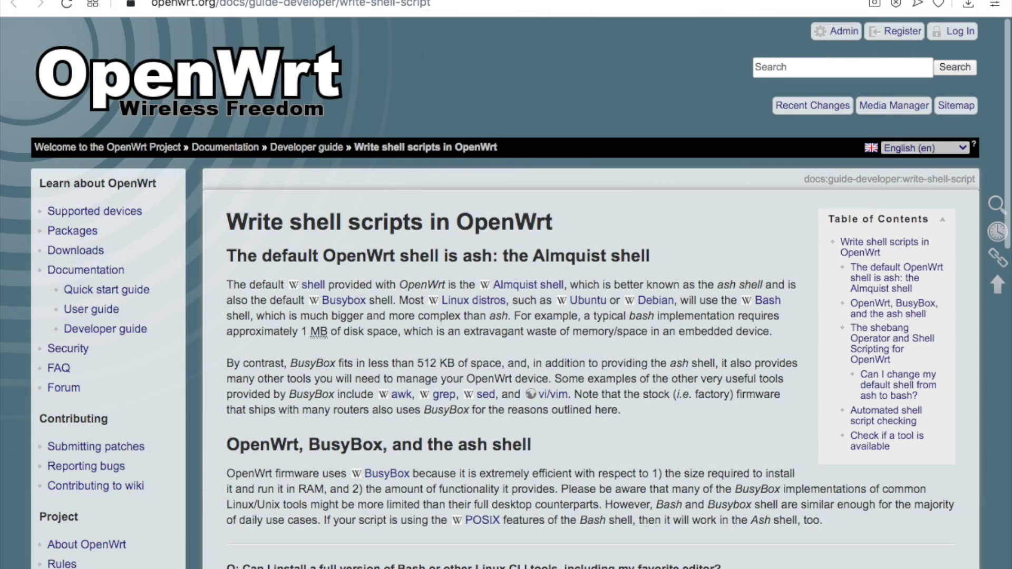